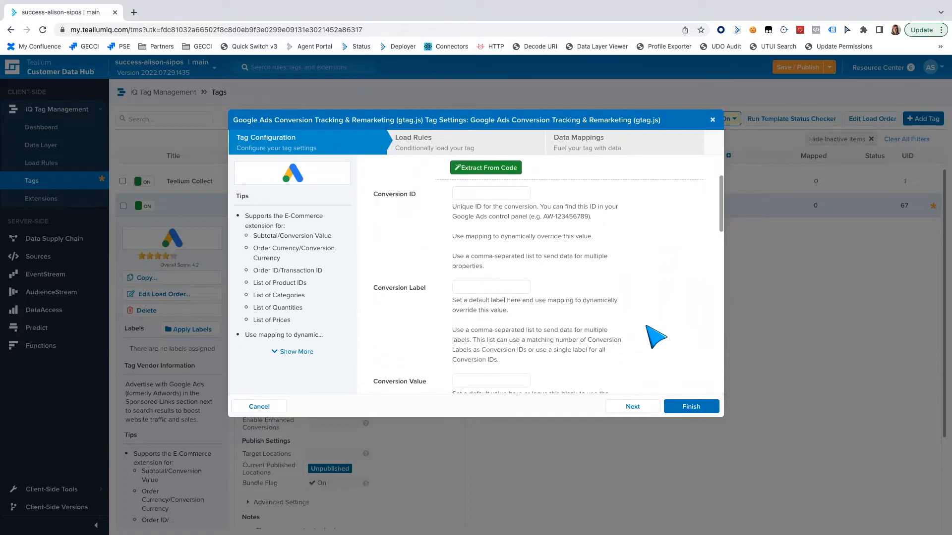
Set the tag's Conversion ID to AW-123456789 and its Conversion Label to Yu3iCJ6OkQgQosW-0QM.
{"action": "left_click", "coordinate": [505, 193]}
{"action": "type", "text": "AW-123456789"}
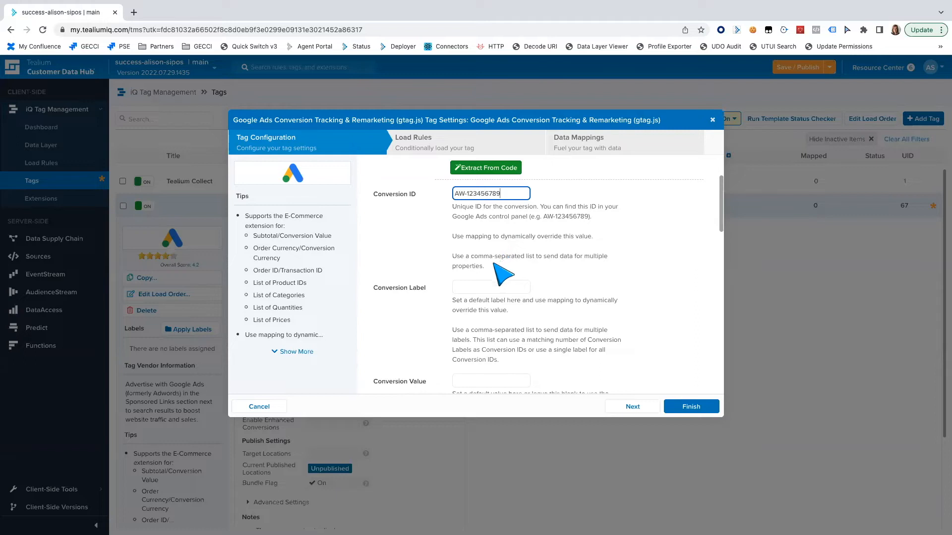
{"action": "left_click", "coordinate": [491, 287]}
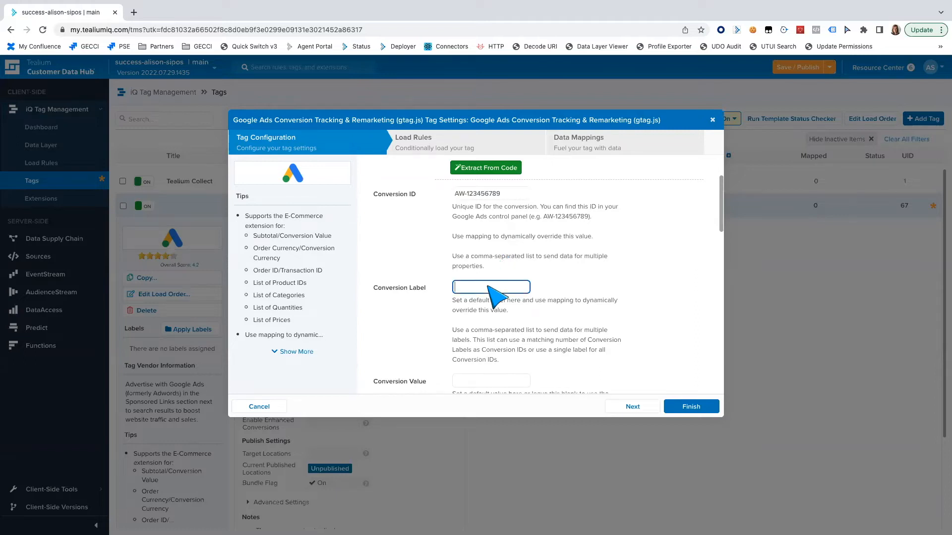
{"action": "type", "text": "u3iCJ6OkQgQosW-0QM"}
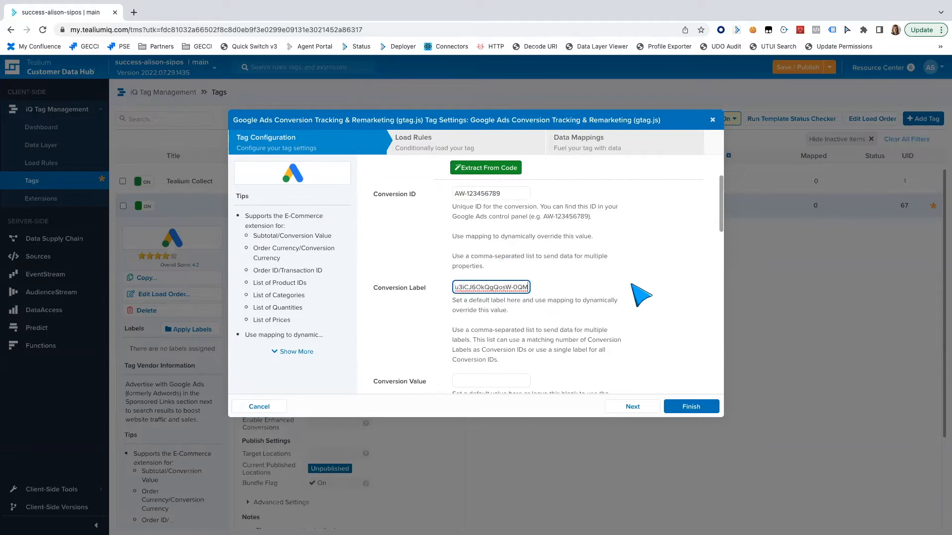
{"action": "left_click", "coordinate": [640, 303]}
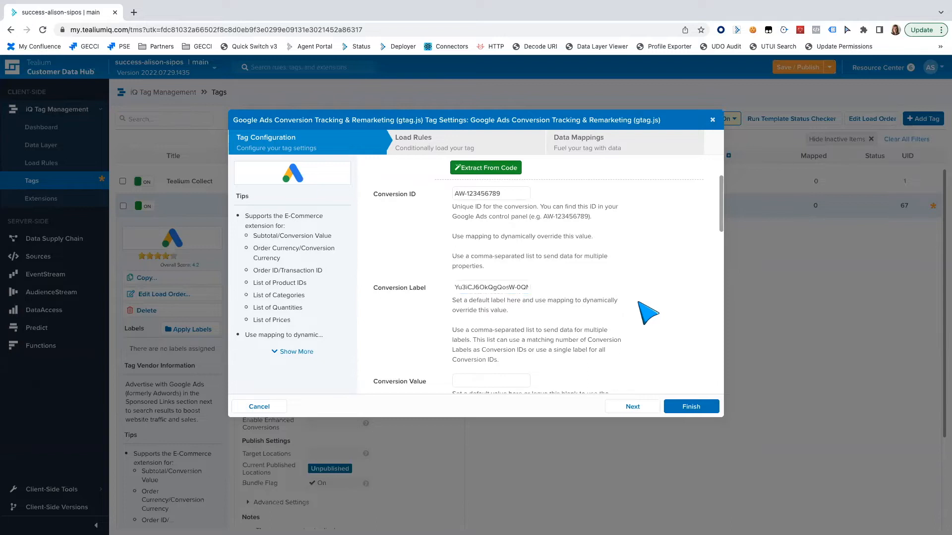
Turn on remarketing in the Google Ads tag configuration, leaving Conversion Value, Global Object and Data Layer Name blank.
{"action": "scroll", "coordinate": [639, 303], "scroll_direction": "down", "scroll_amount": 3}
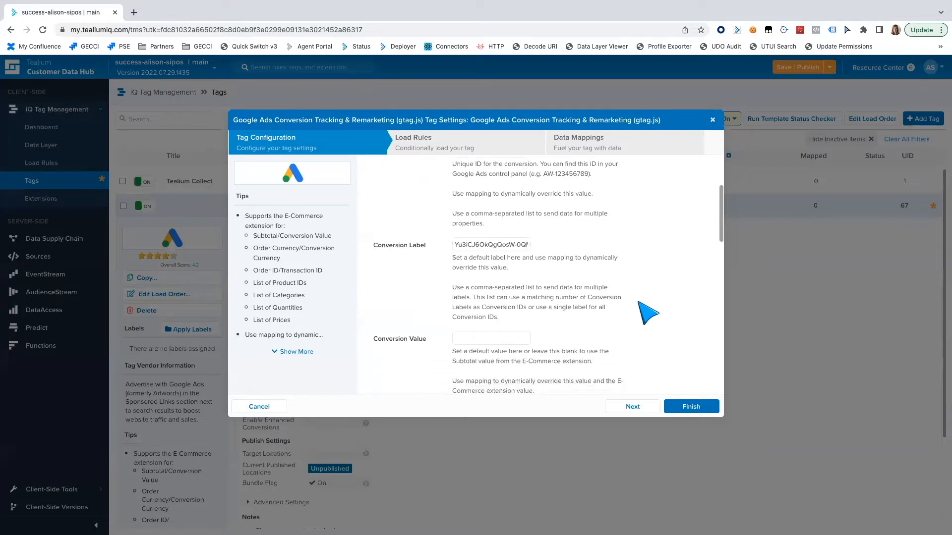
{"action": "scroll", "coordinate": [640, 304], "scroll_direction": "down", "scroll_amount": 2}
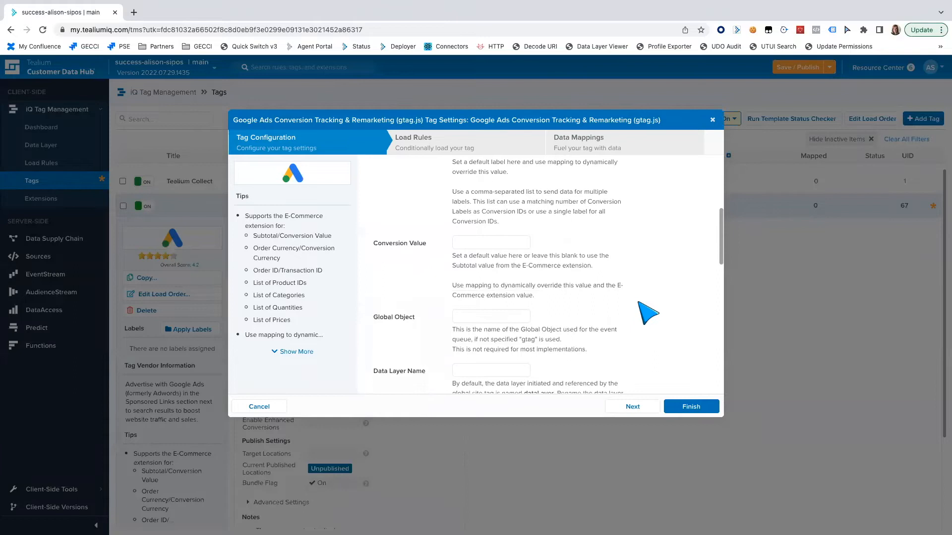
{"action": "scroll", "coordinate": [640, 304], "scroll_direction": "down", "scroll_amount": 1}
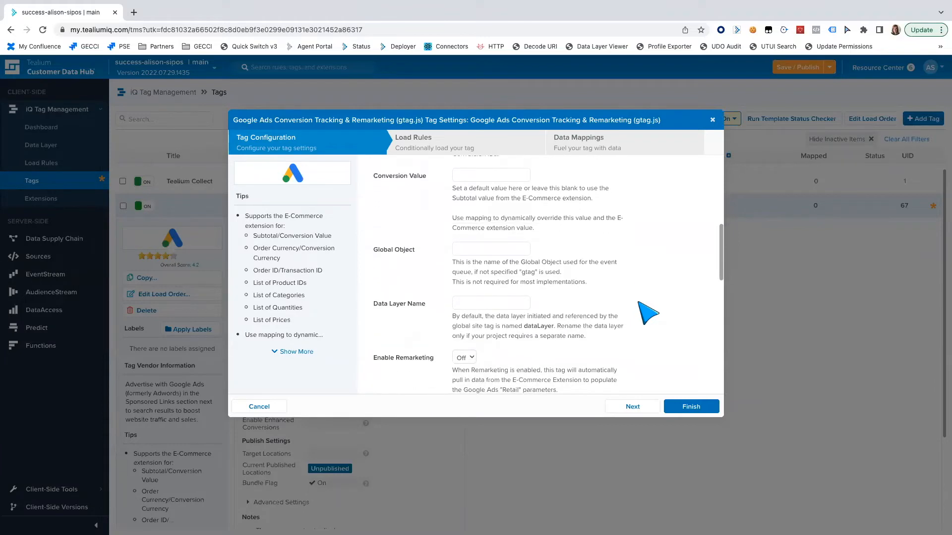
{"action": "scroll", "coordinate": [647, 314], "scroll_direction": "down", "scroll_amount": 1}
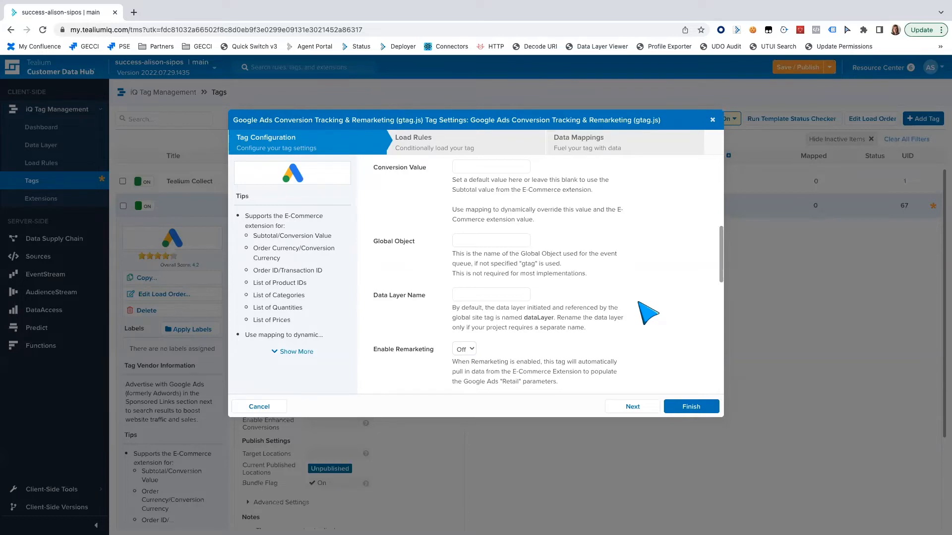
{"action": "scroll", "coordinate": [647, 312], "scroll_direction": "down", "scroll_amount": 2}
{"action": "scroll", "coordinate": [646, 312], "scroll_direction": "down", "scroll_amount": 2}
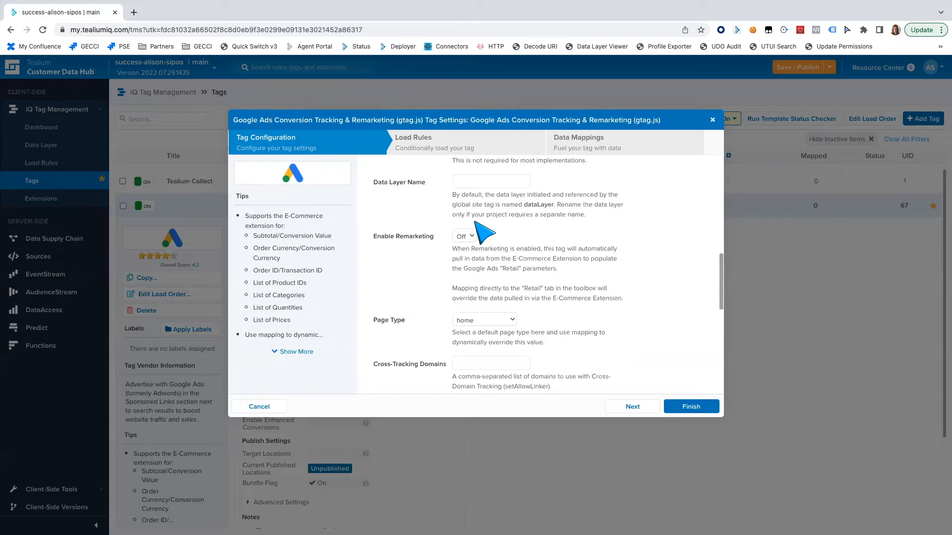
{"action": "left_click", "coordinate": [463, 237]}
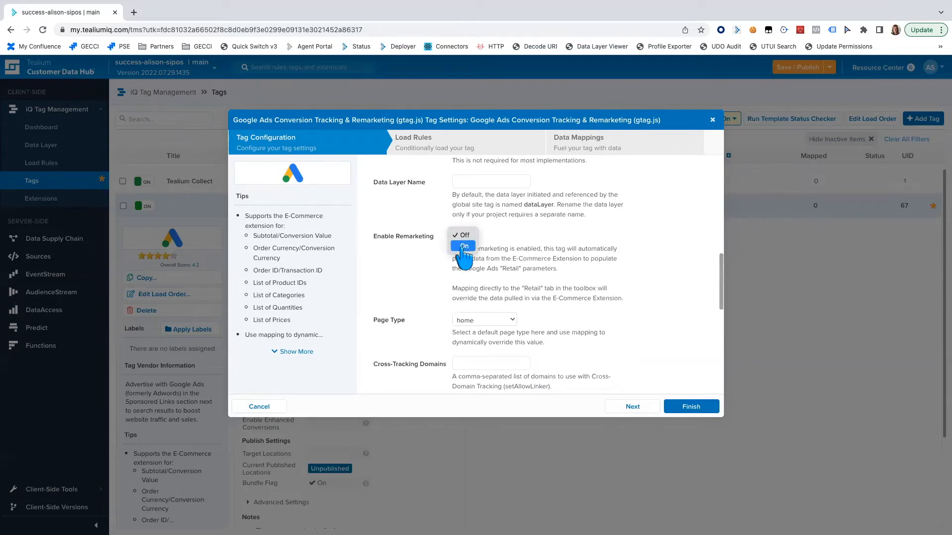
{"action": "left_click", "coordinate": [463, 247]}
Set the tag's default page type to conversion and turn on enhanced conversions.
{"action": "scroll", "coordinate": [648, 314], "scroll_direction": "down", "scroll_amount": 2}
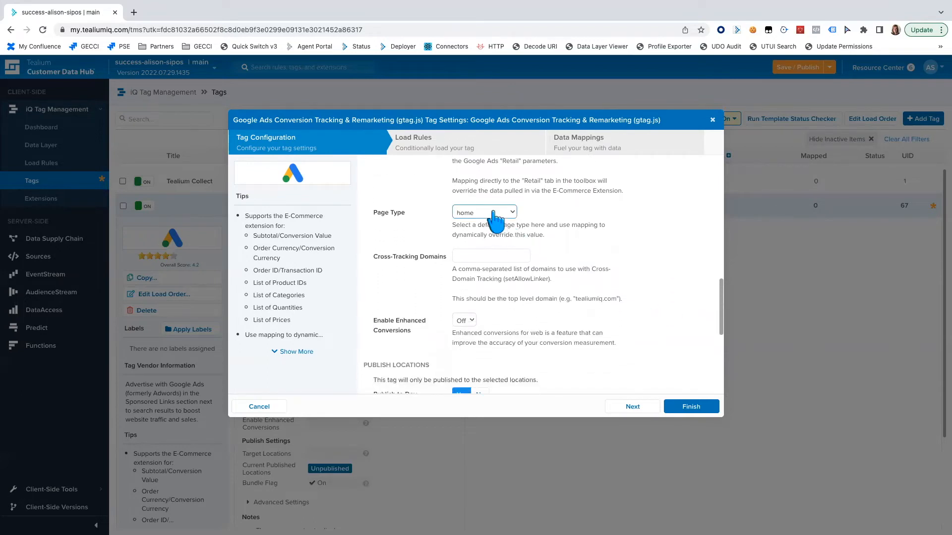
{"action": "left_click", "coordinate": [486, 214]}
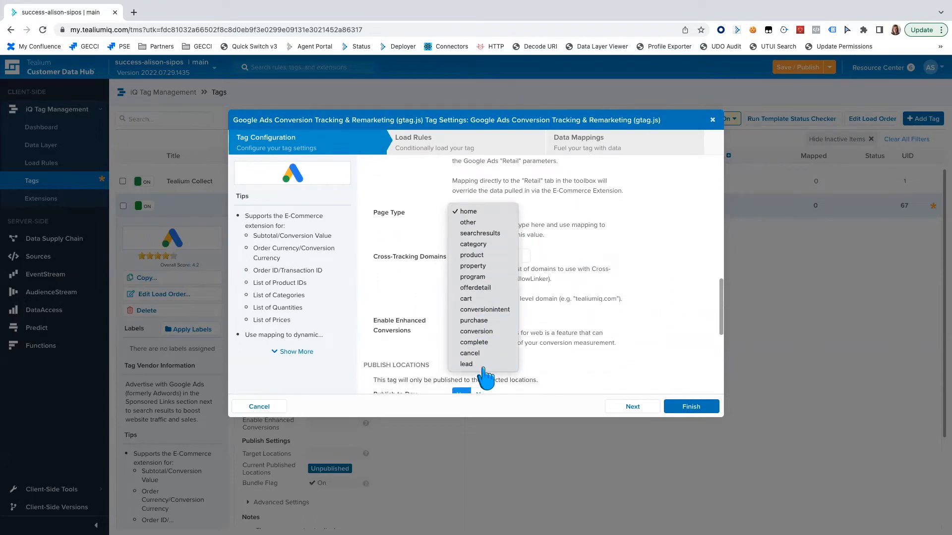
{"action": "left_click", "coordinate": [478, 332]}
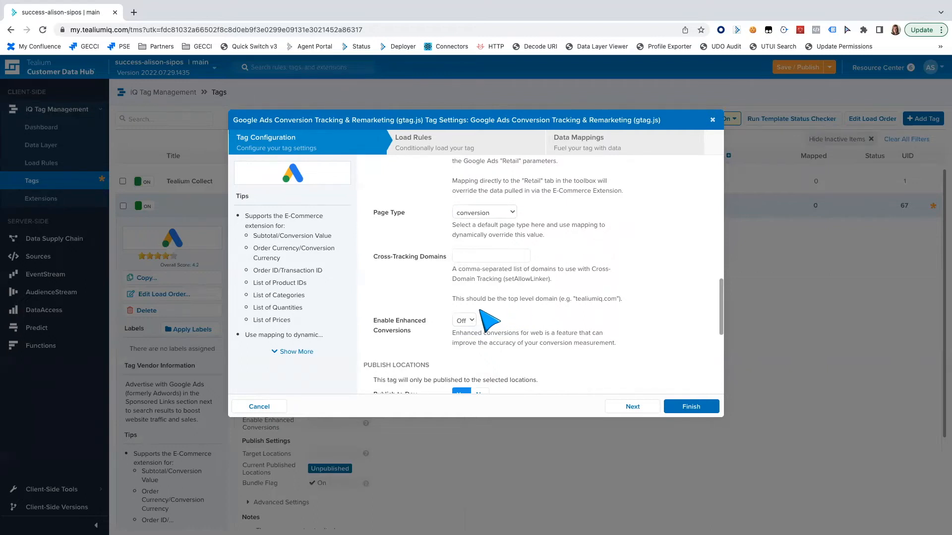
{"action": "left_click", "coordinate": [468, 320]}
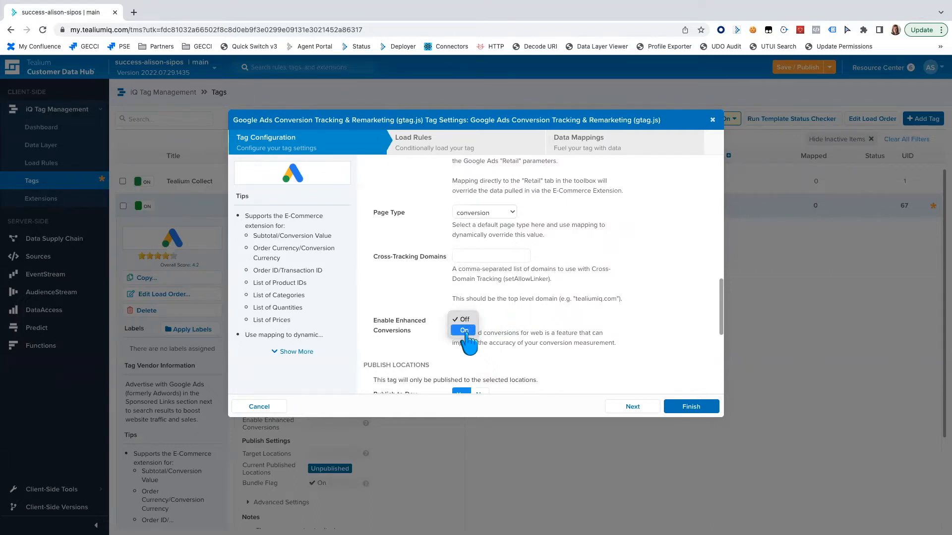
{"action": "left_click", "coordinate": [465, 332]}
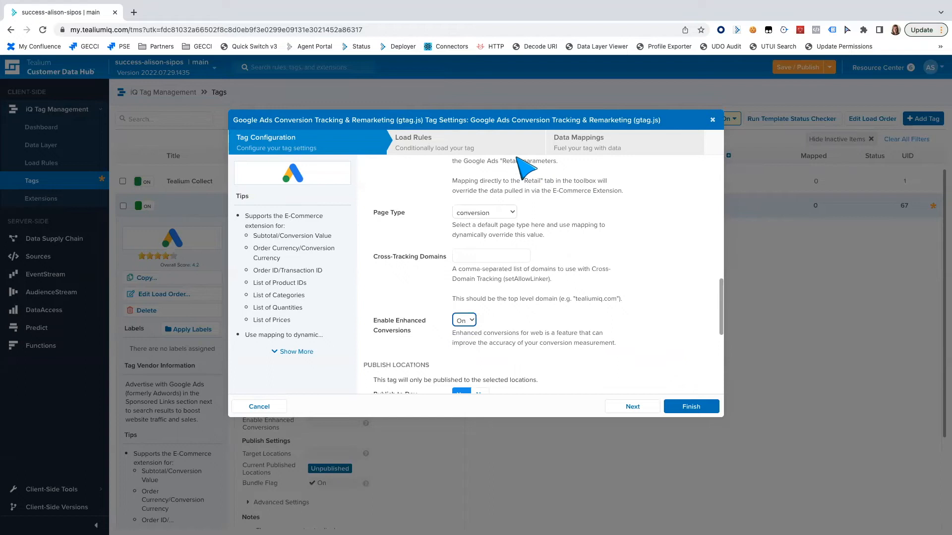
Apply the Purchase load rule to the tag instead of loading on all pages, and expand the rule's conditions.
{"action": "left_click", "coordinate": [477, 145]}
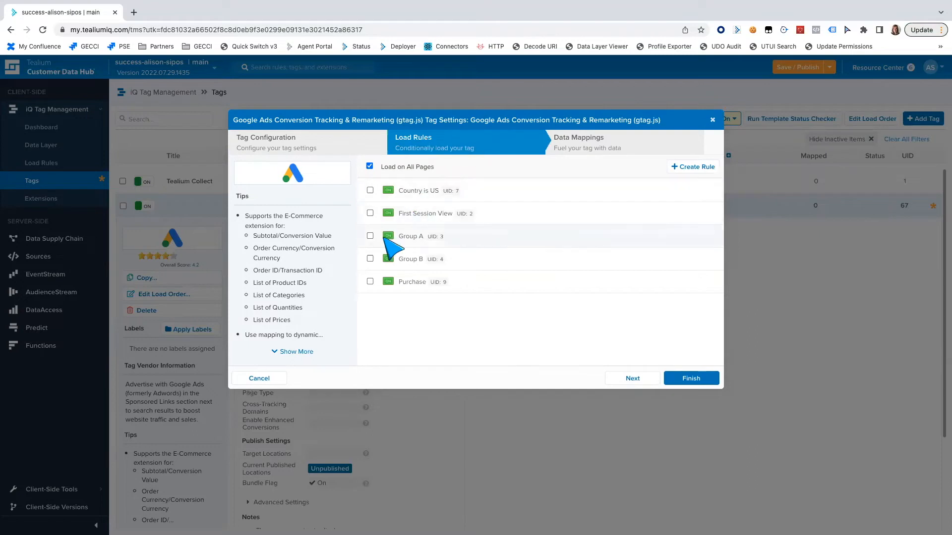
{"action": "left_click", "coordinate": [370, 282]}
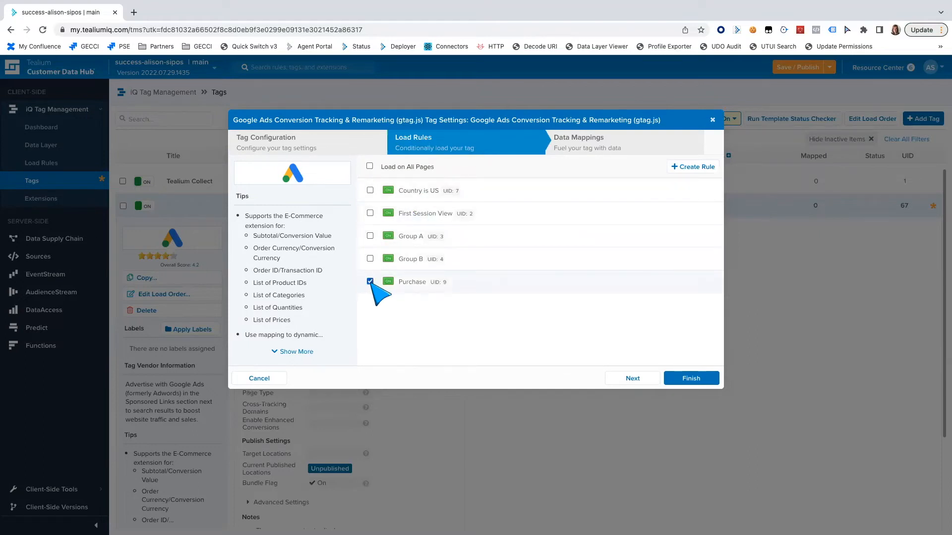
{"action": "left_click", "coordinate": [480, 285]}
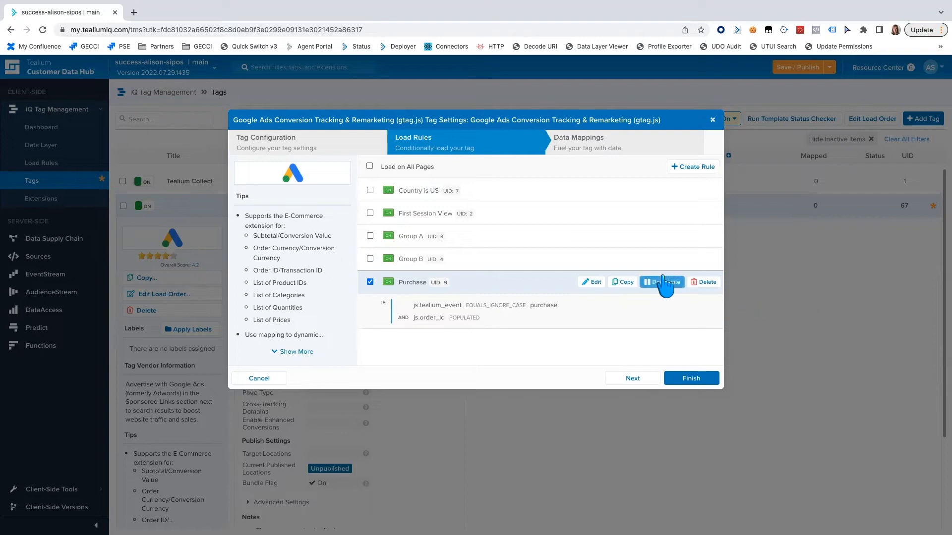
Open the tag's data mappings and look over the list of available source variables.
{"action": "left_click", "coordinate": [646, 150]}
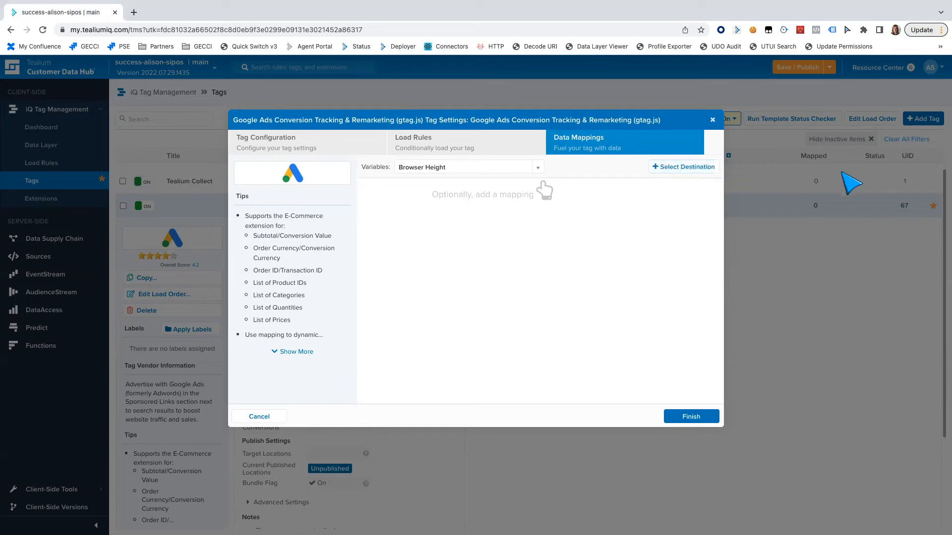
{"action": "left_click", "coordinate": [526, 168]}
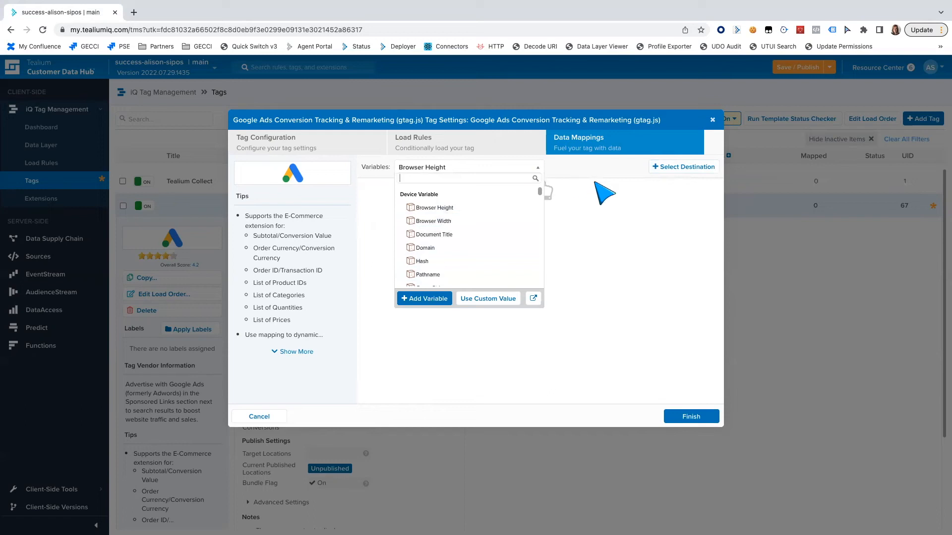
{"action": "left_click", "coordinate": [605, 194]}
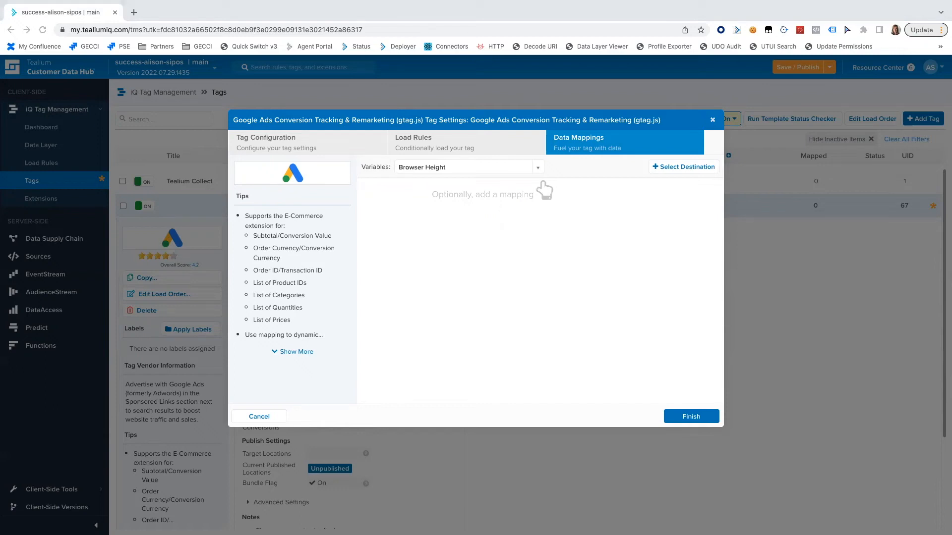
{"action": "left_click", "coordinate": [545, 242]}
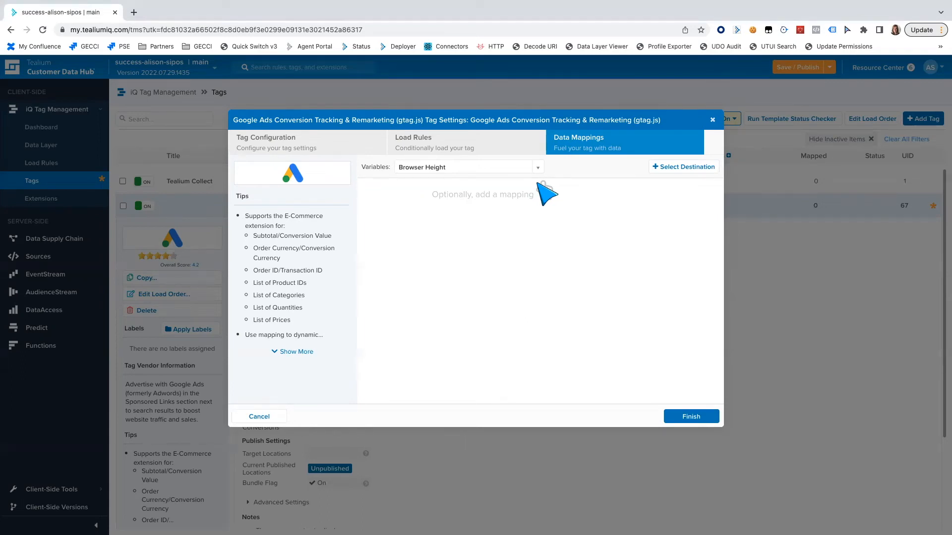
Map the tealium_random variable to the Transaction ID destination in the Enhanced Conversions category.
{"action": "left_click", "coordinate": [469, 167]}
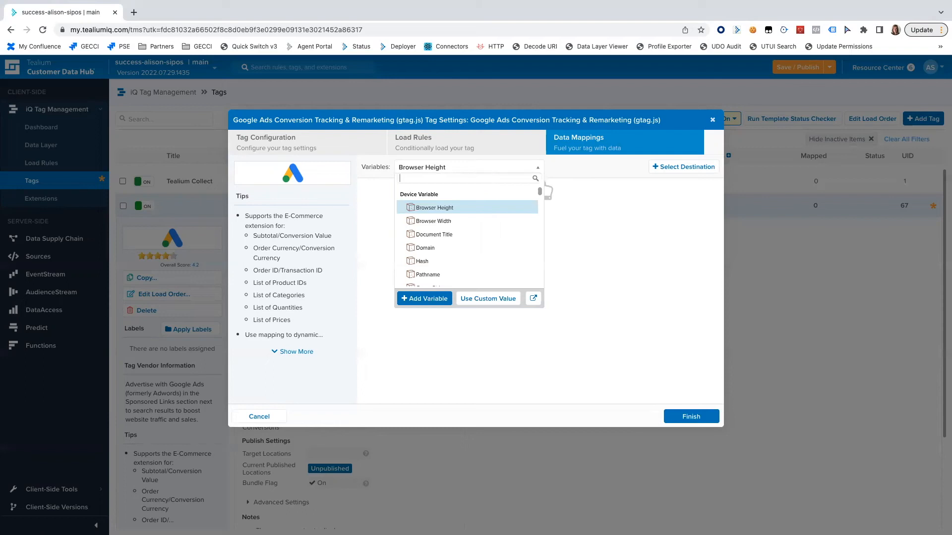
{"action": "type", "text": "tealium"}
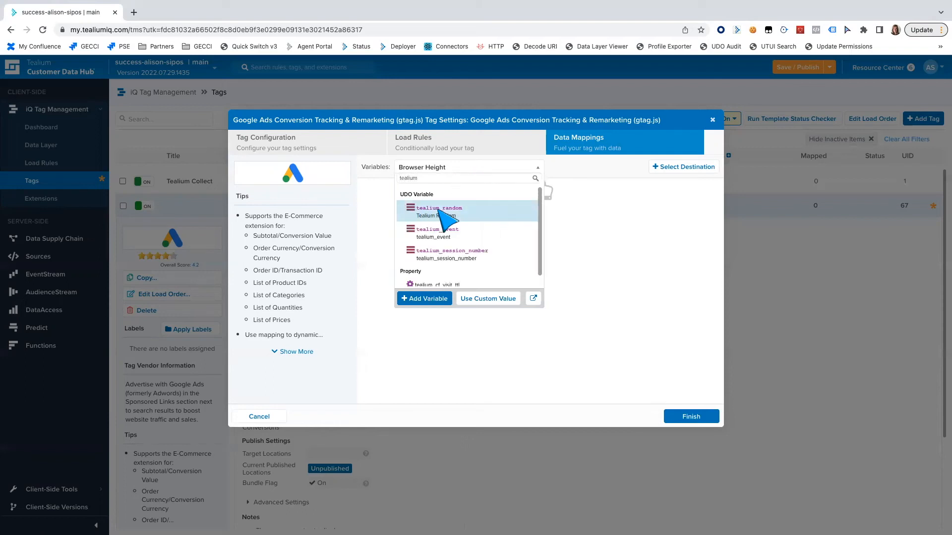
{"action": "left_click", "coordinate": [481, 214]}
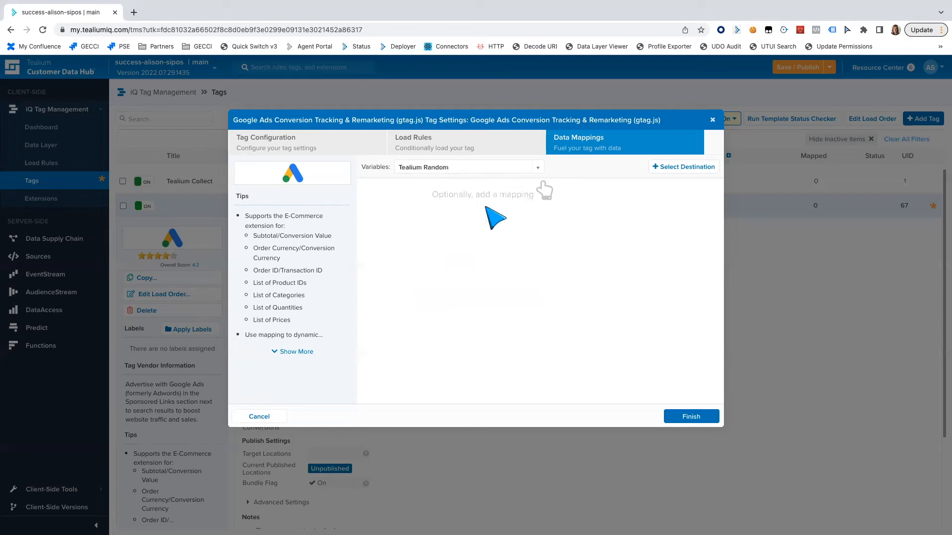
{"action": "left_click", "coordinate": [673, 168]}
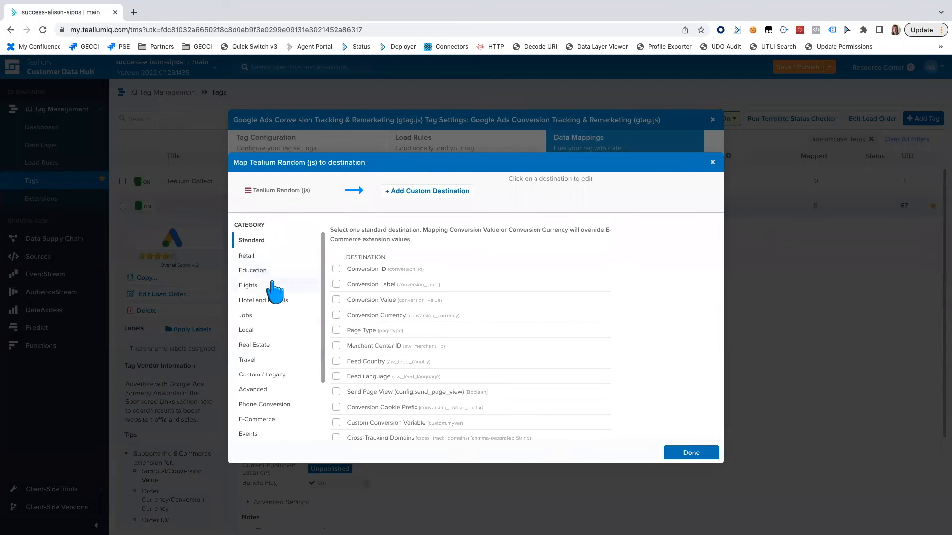
{"action": "scroll", "coordinate": [278, 303], "scroll_direction": "down", "scroll_amount": 3}
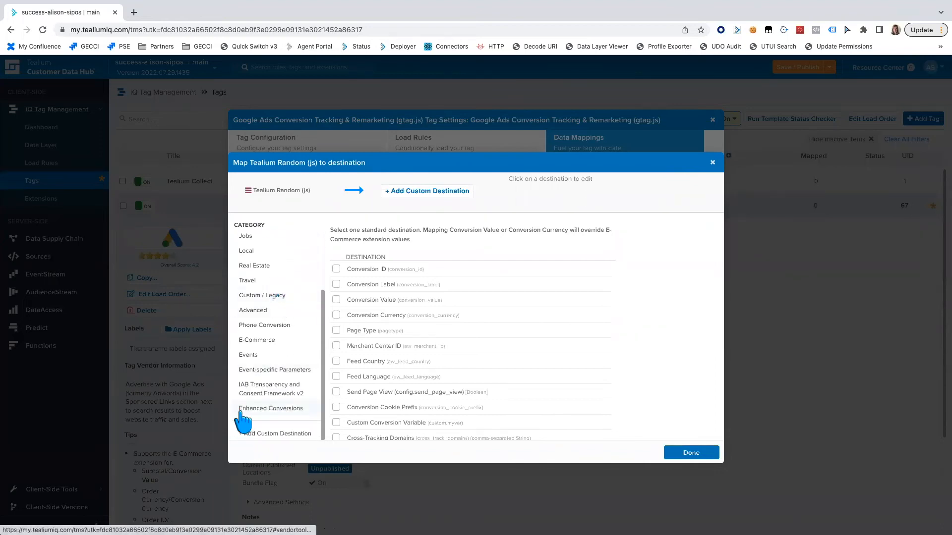
{"action": "left_click", "coordinate": [293, 409]}
{"action": "scroll", "coordinate": [438, 426], "scroll_direction": "down", "scroll_amount": 3}
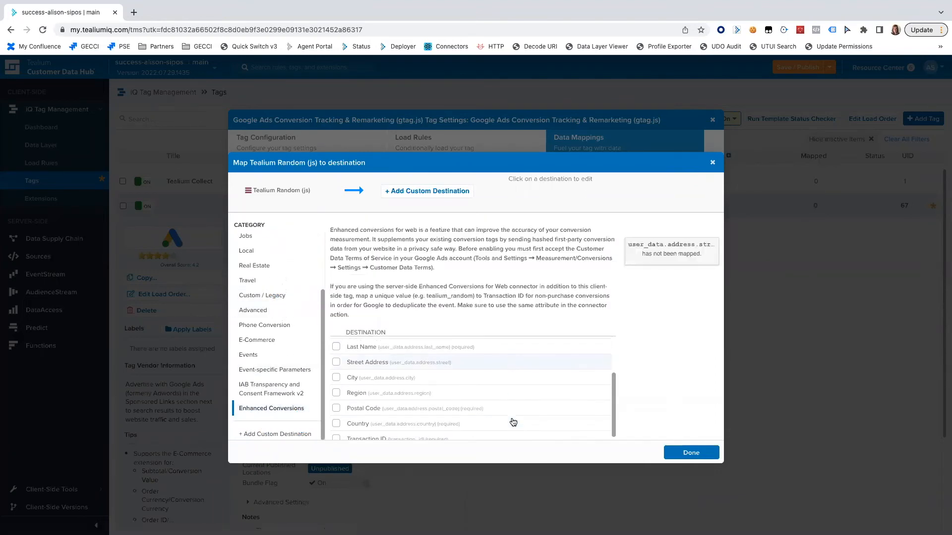
{"action": "left_click", "coordinate": [336, 435]}
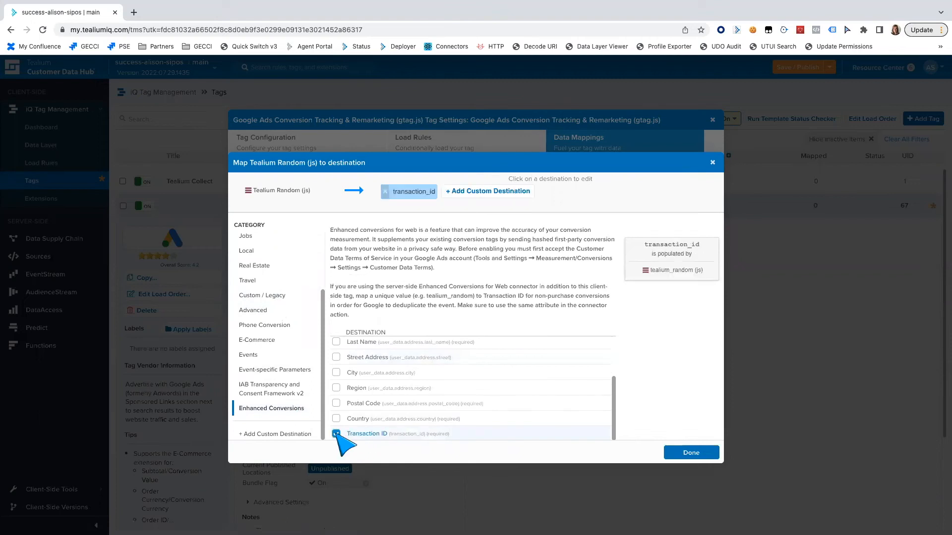
{"action": "left_click", "coordinate": [690, 452]}
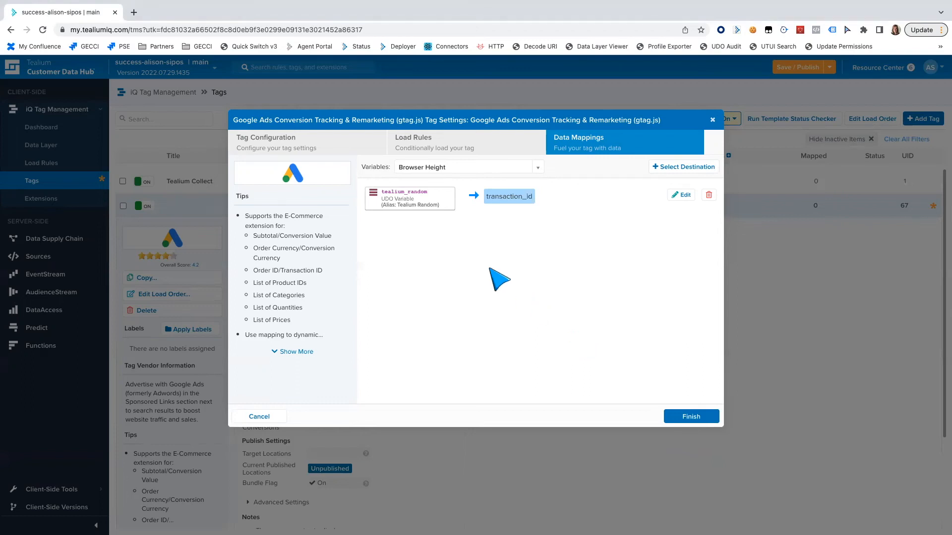
{"action": "left_click", "coordinate": [415, 204]}
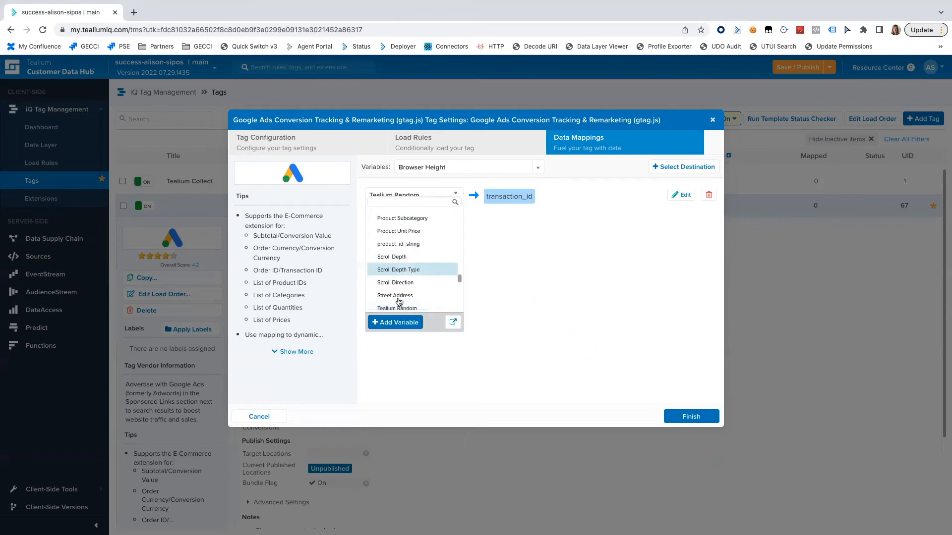
{"action": "left_click", "coordinate": [399, 323]}
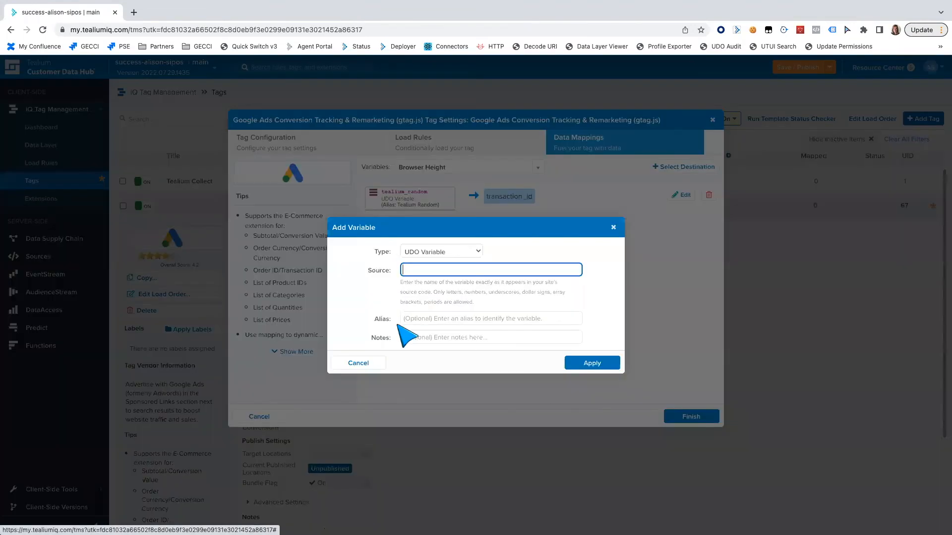
{"action": "left_click", "coordinate": [364, 362]}
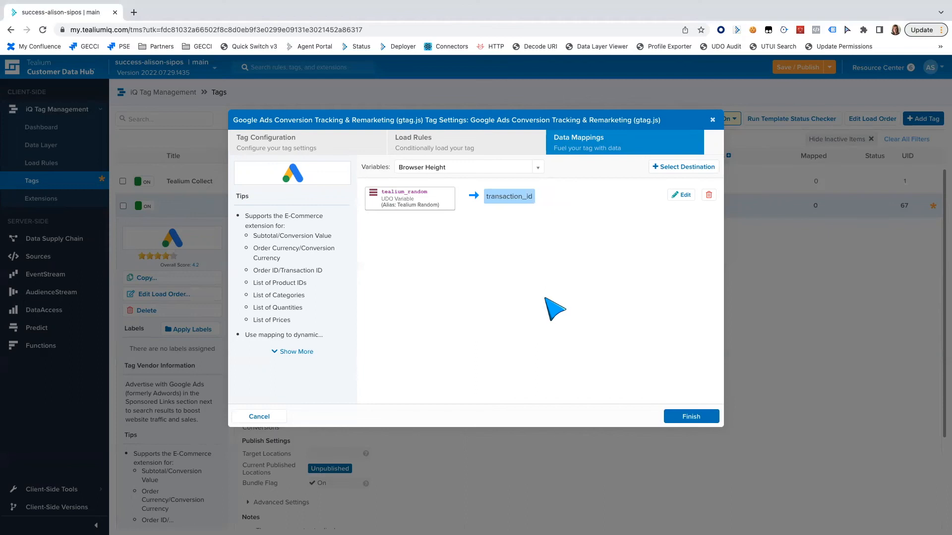
Find the customer_email variable among the customer variables and start mapping it to a destination.
{"action": "left_click", "coordinate": [515, 164]}
{"action": "type", "text": "customer"}
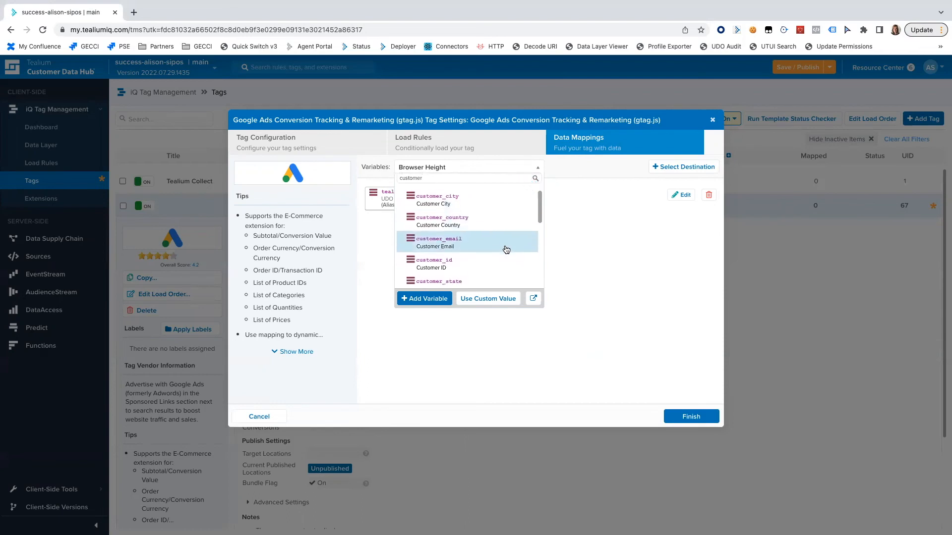
{"action": "scroll", "coordinate": [506, 250], "scroll_direction": "down", "scroll_amount": 1}
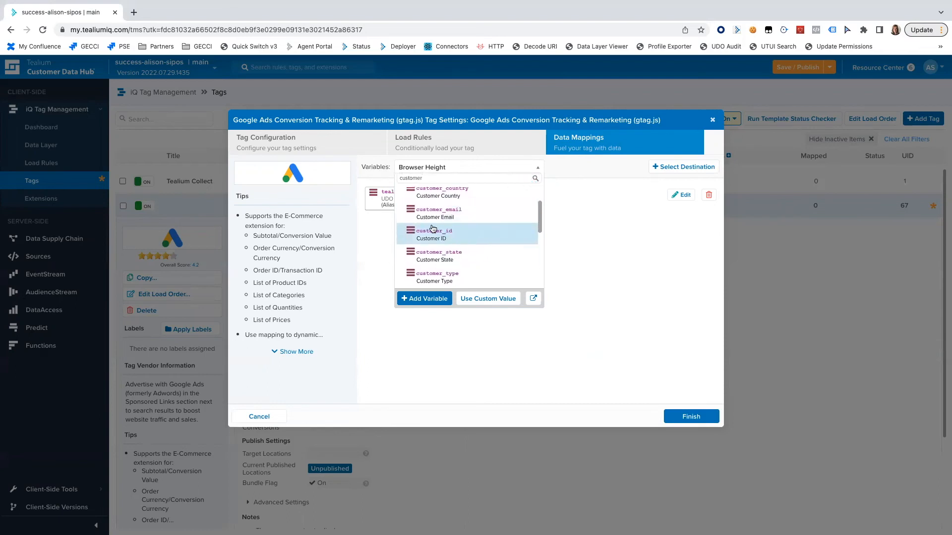
{"action": "scroll", "coordinate": [503, 236], "scroll_direction": "down", "scroll_amount": 1}
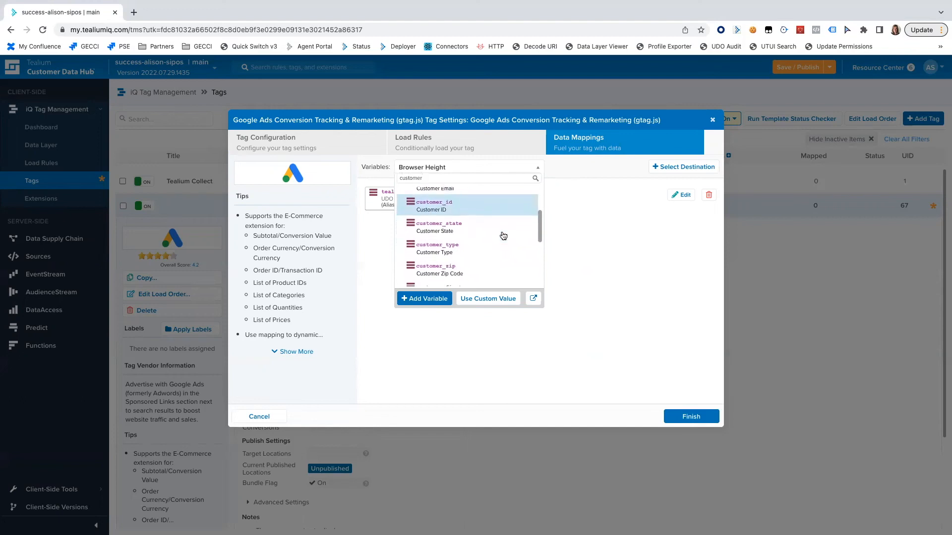
{"action": "scroll", "coordinate": [503, 236], "scroll_direction": "up", "scroll_amount": 1}
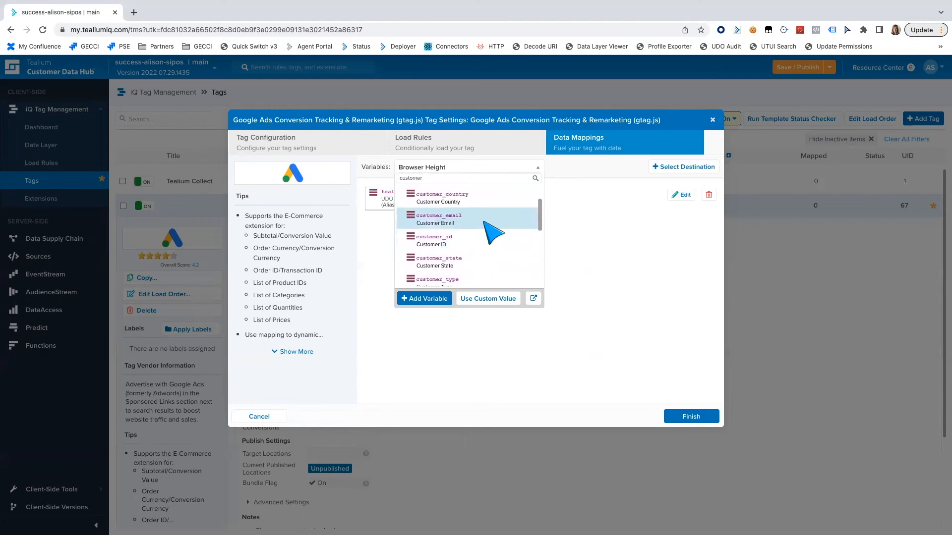
{"action": "left_click", "coordinate": [485, 221]}
{"action": "left_click", "coordinate": [654, 167]}
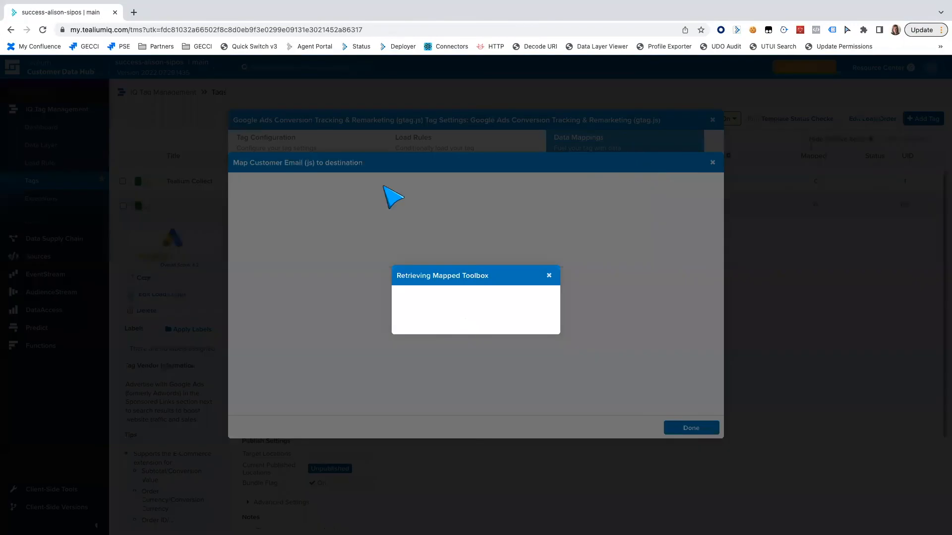
Look over the Enhanced Conversions destinations for customer_email, close them without choosing one, and remove the customer_email mapping.
{"action": "scroll", "coordinate": [278, 328], "scroll_direction": "down", "scroll_amount": 3}
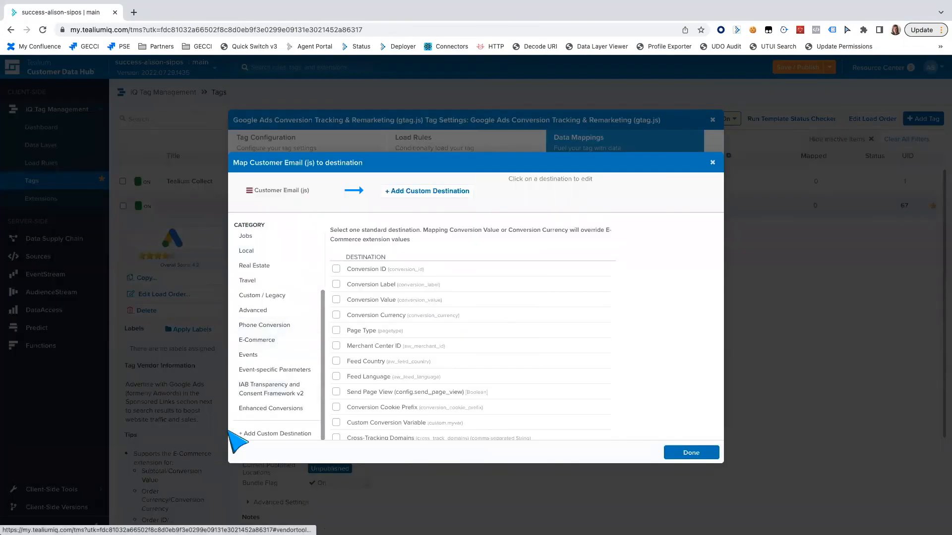
{"action": "left_click", "coordinate": [255, 411]}
{"action": "scroll", "coordinate": [525, 388], "scroll_direction": "down", "scroll_amount": 3}
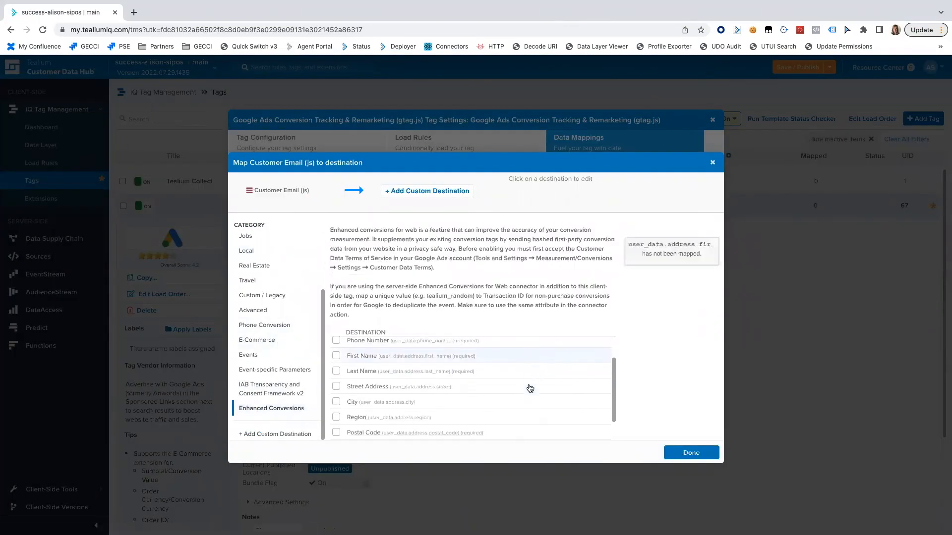
{"action": "left_click", "coordinate": [712, 163]}
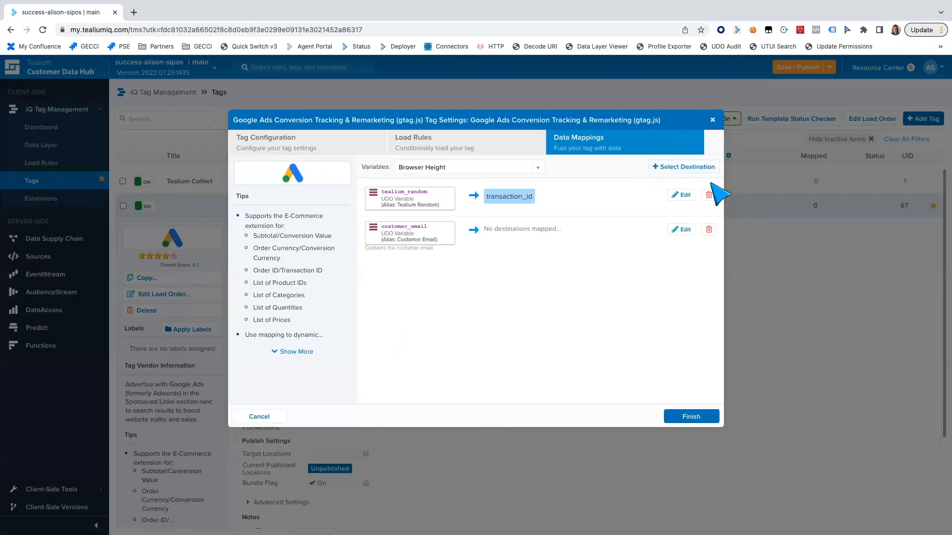
{"action": "left_click", "coordinate": [709, 230]}
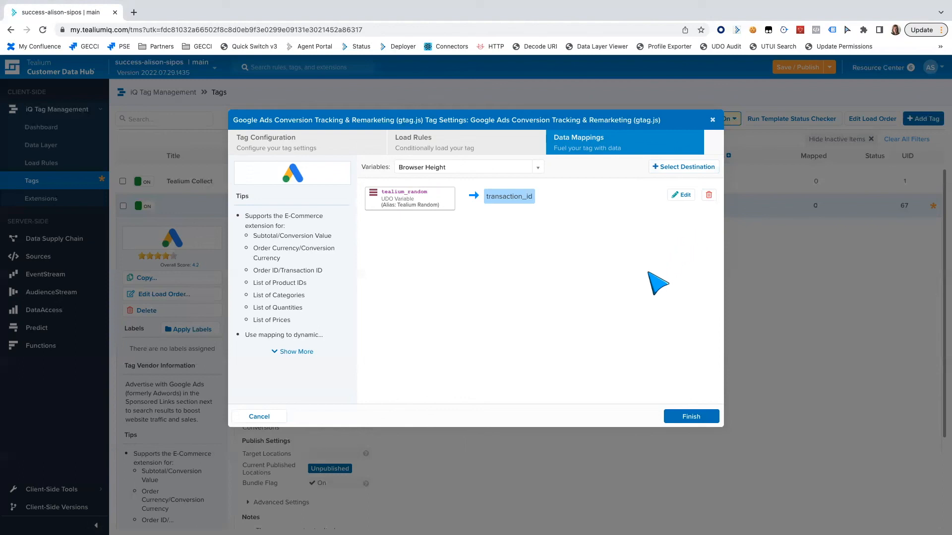
Finish the Google Ads tag's settings and collapse its details in the tag list.
{"action": "left_click", "coordinate": [676, 420]}
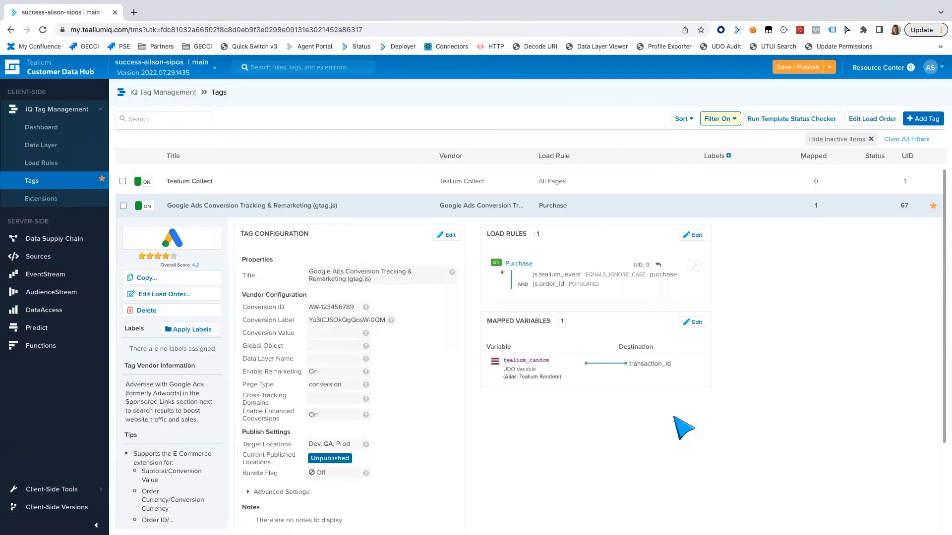
{"action": "left_click", "coordinate": [815, 205]}
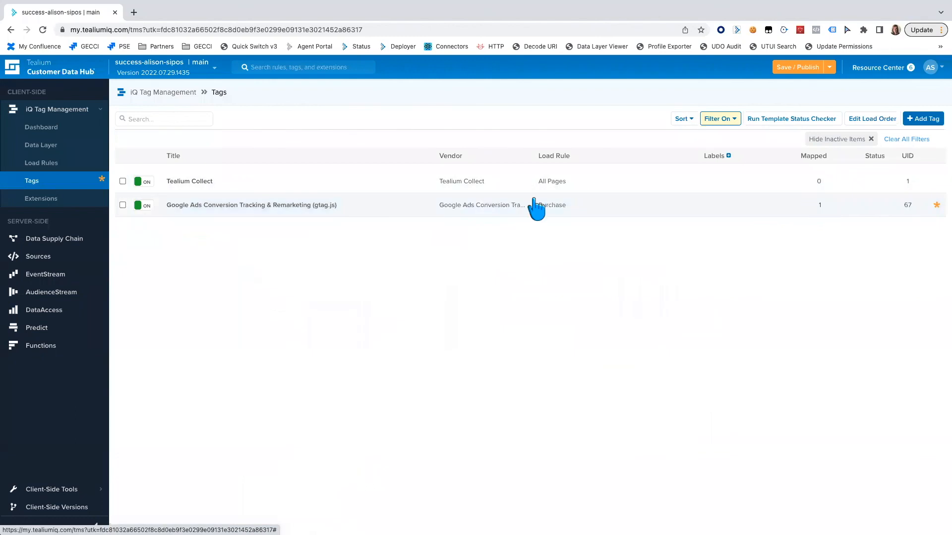
In the load order's DOM Ready Tags, move Tealium Collect below the active Google Ads Conversion Tracking & Remarketing tag and apply the change.
{"action": "left_click", "coordinate": [850, 119]}
{"action": "scroll", "coordinate": [708, 327], "scroll_direction": "down", "scroll_amount": 10}
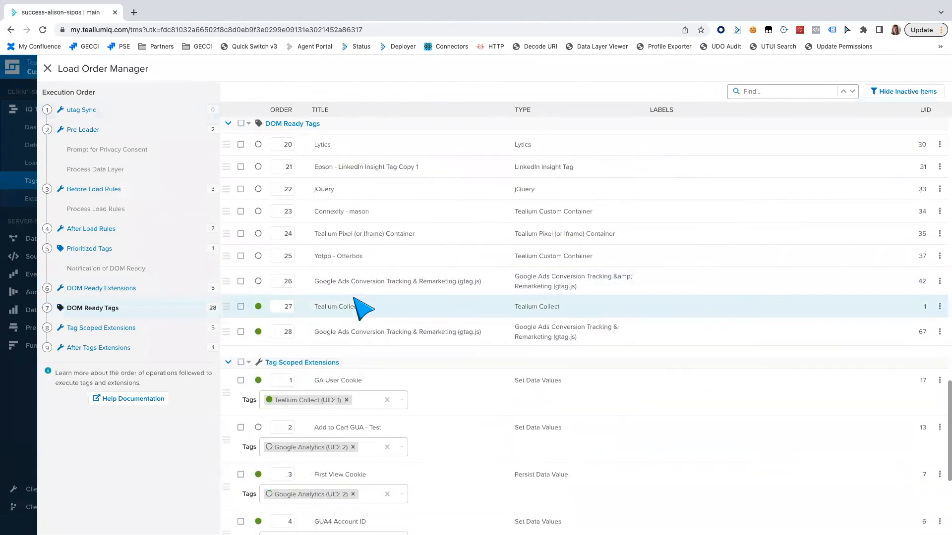
{"action": "left_click_drag", "start_coordinate": [227, 309], "coordinate": [229, 331]}
{"action": "scroll", "coordinate": [816, 411], "scroll_direction": "up", "scroll_amount": 9}
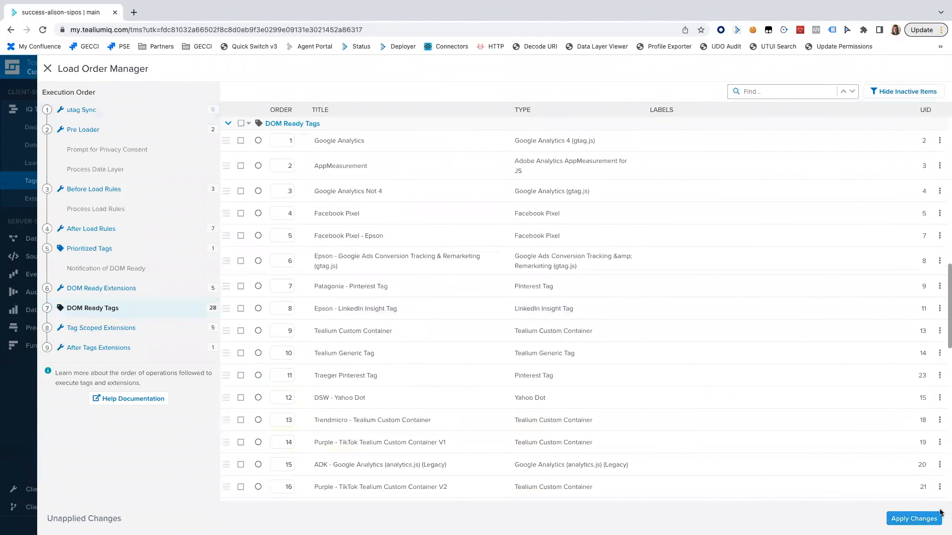
{"action": "left_click", "coordinate": [930, 518]}
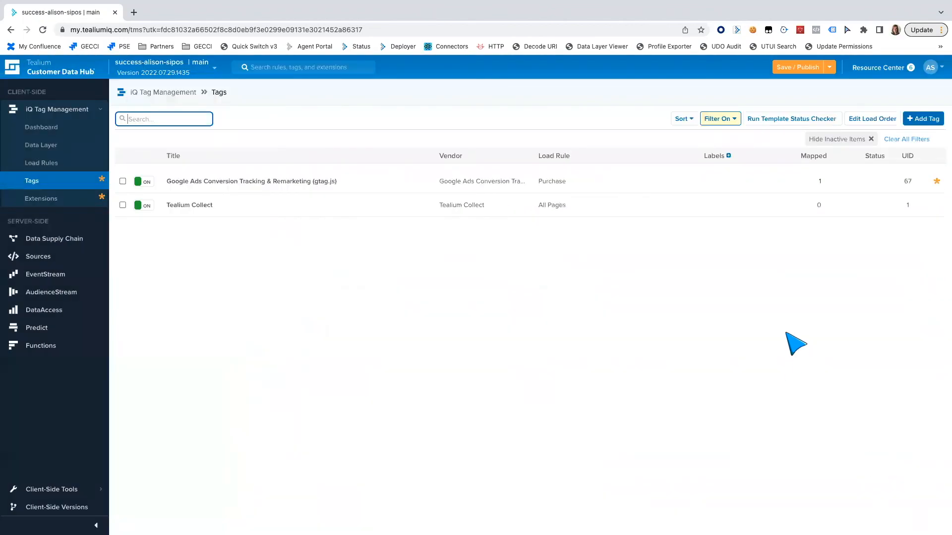